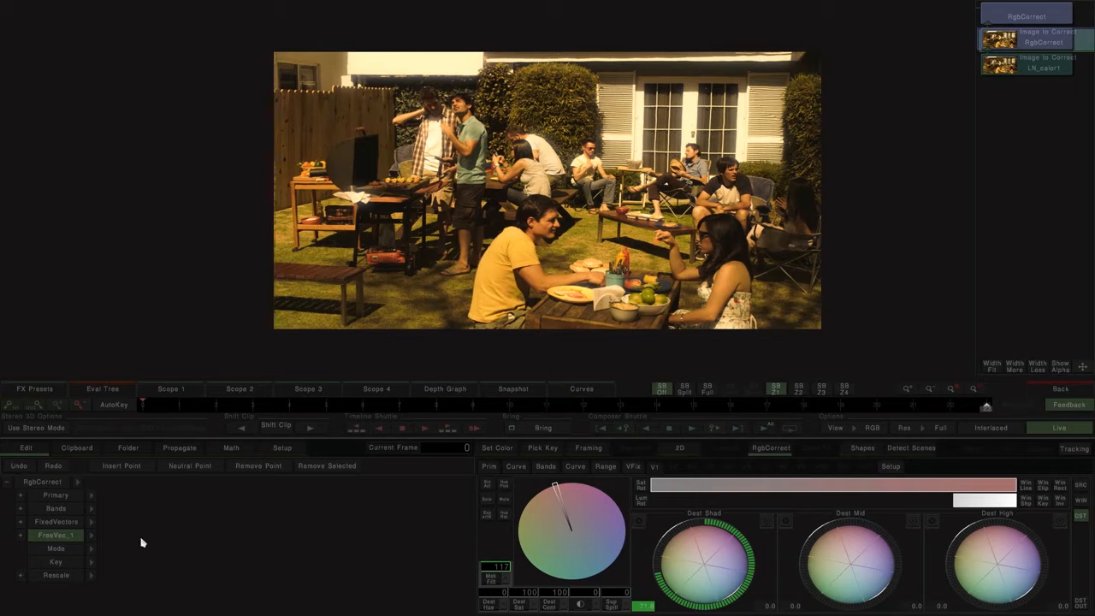
Step: Reset FreeVec_1 in the lower RgbCorrect, show its alpha mask, and restrict the luminance range to the highlights
key(BackSpace)
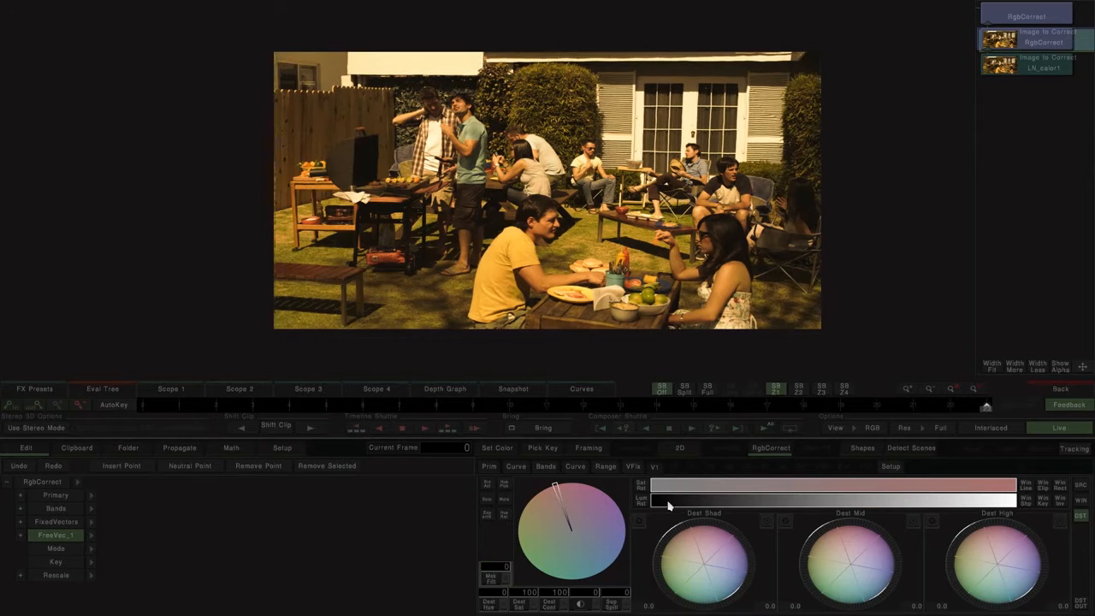
click(877, 428)
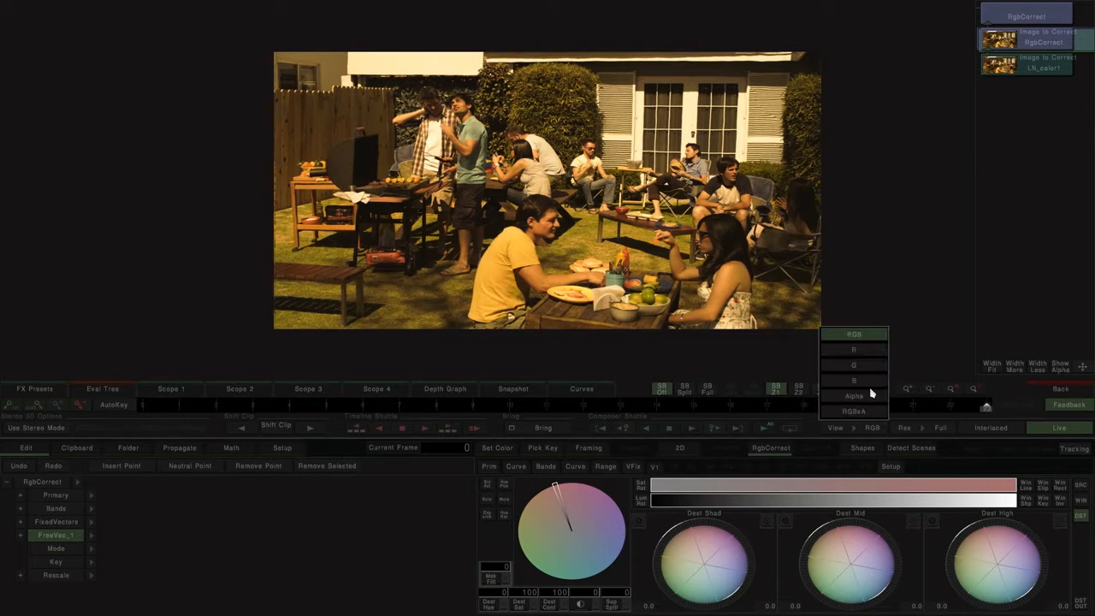
click(856, 396)
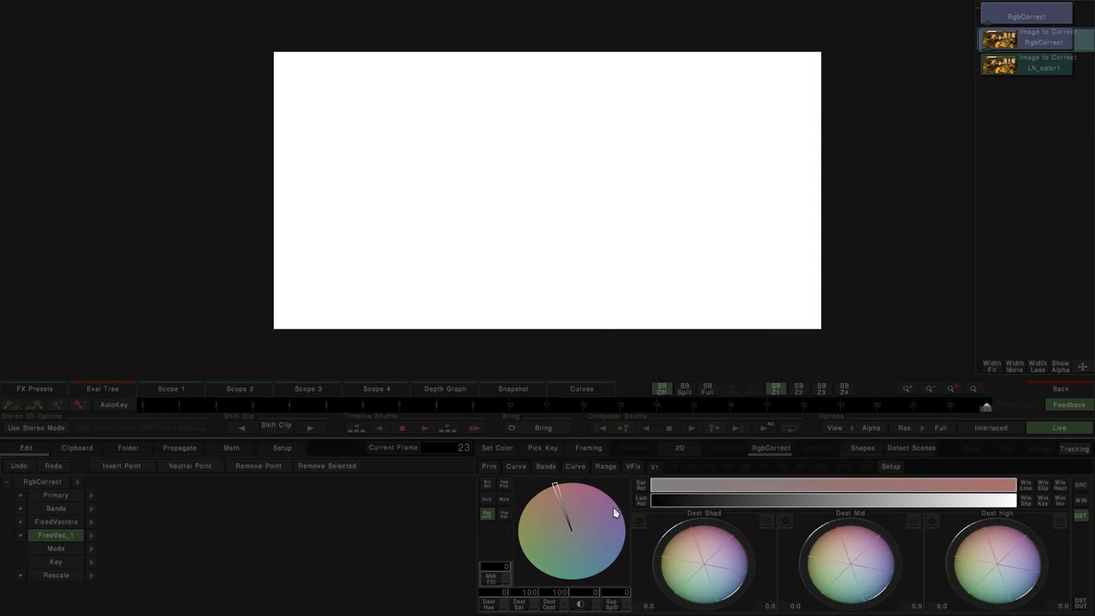
drag(661, 503, 926, 507)
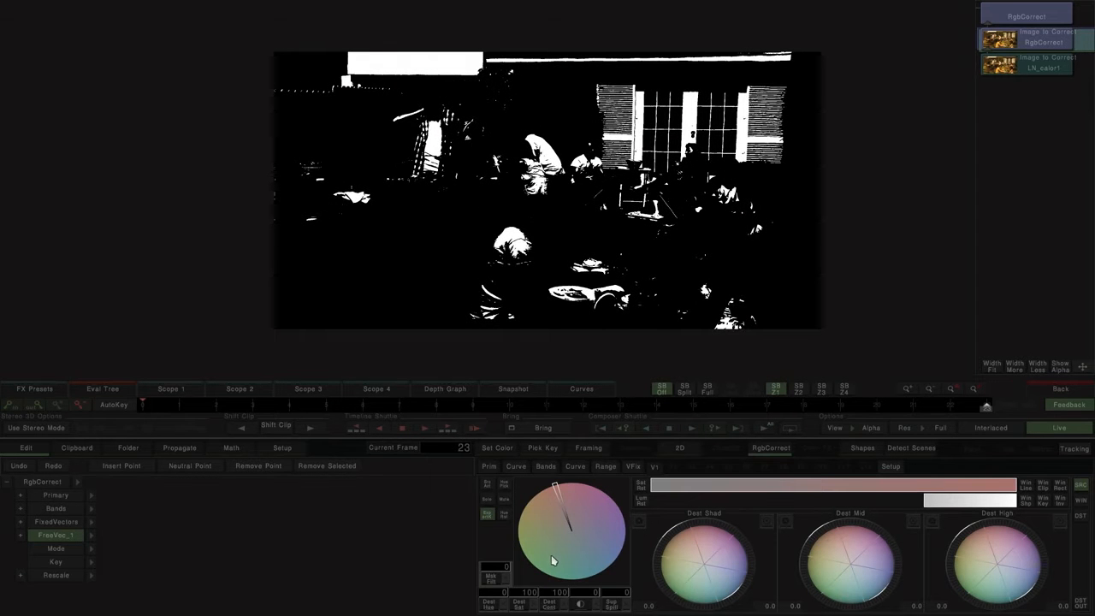
Step: Soften the highlight mask with a mask filter of 253 and return the viewer to RGB with alpha export off
drag(490, 582, 635, 570)
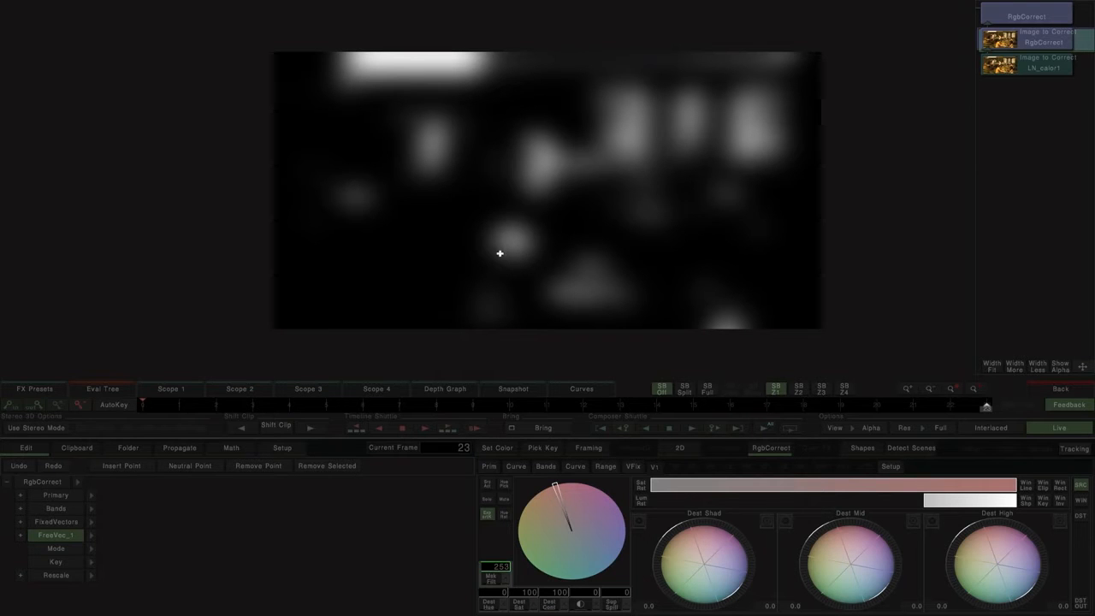
click(487, 514)
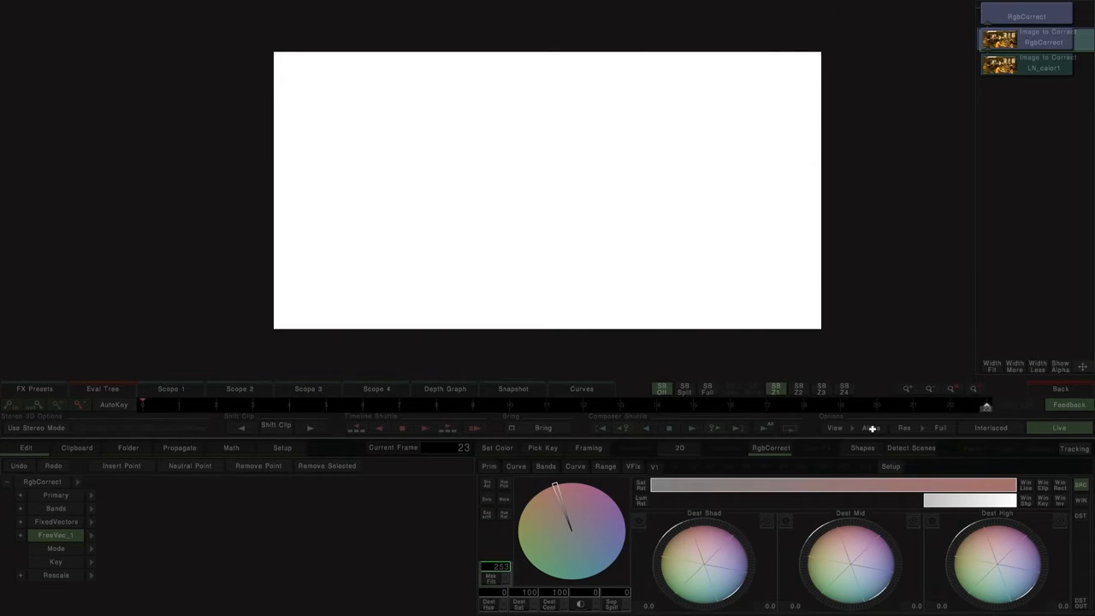
click(872, 428)
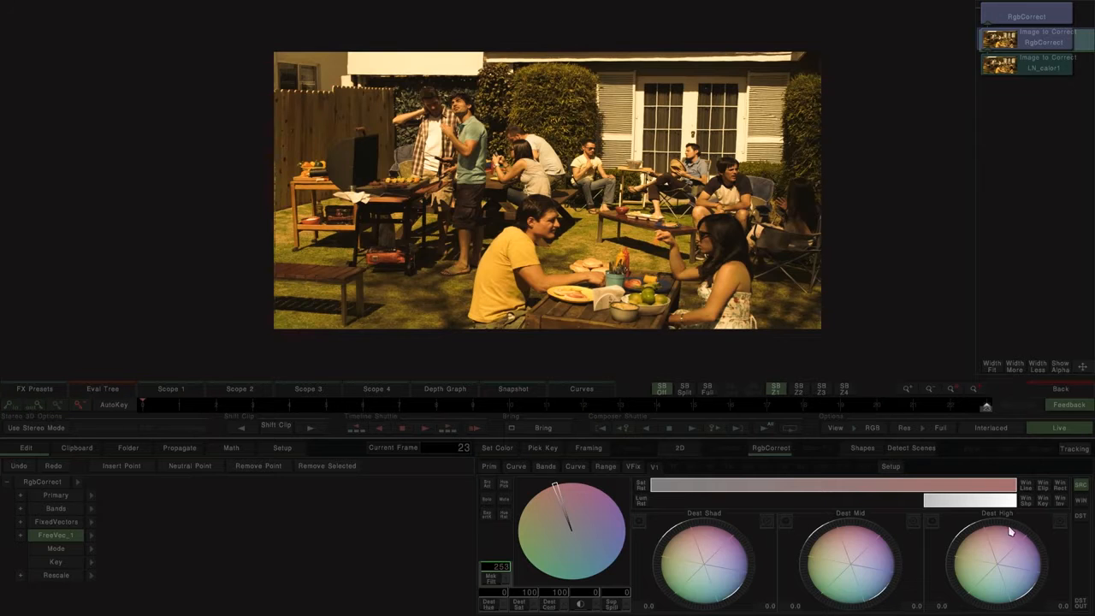
Step: Try raising the Dest High level of the keyed highlights, checking a close-up, and reset it
drag(991, 538, 1068, 558)
scroll(623, 278, up, 6)
scroll(626, 275, up, 4)
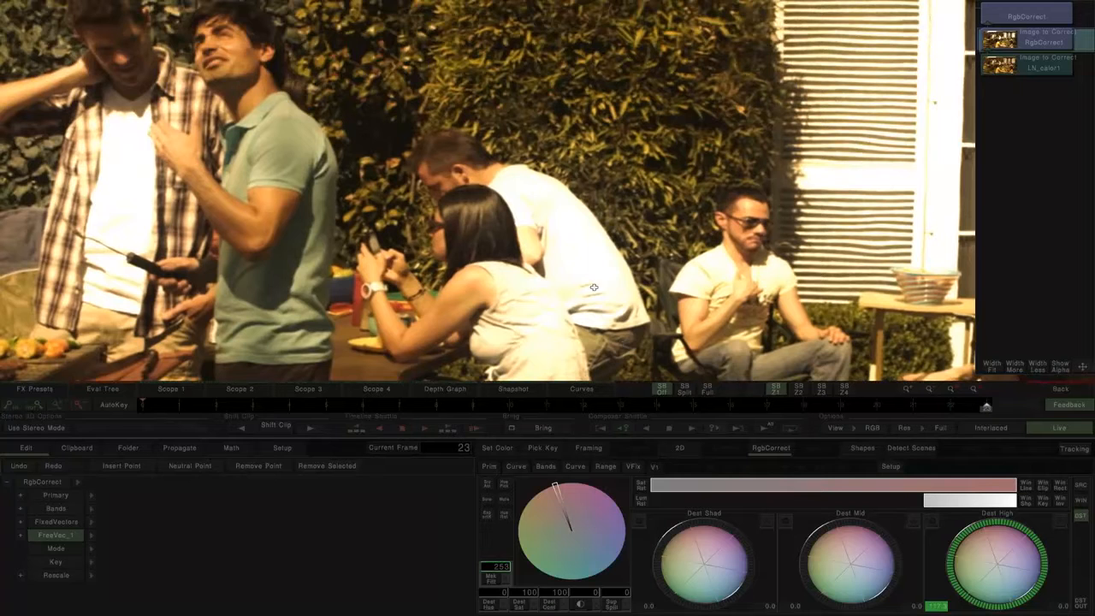
drag(990, 526, 1064, 529)
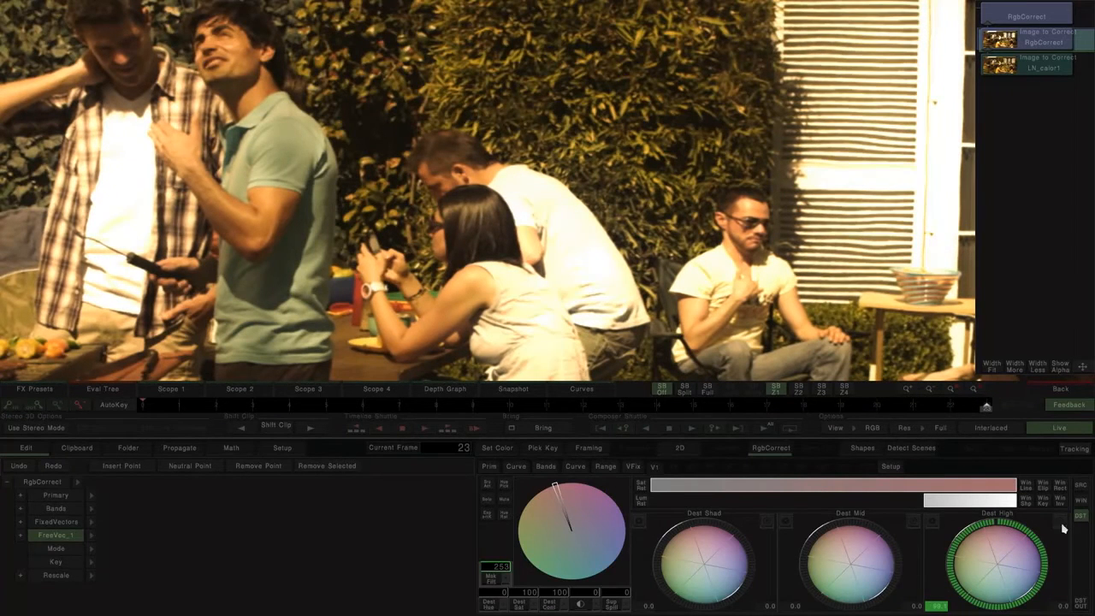
click(1059, 524)
Step: Raise the Dest Shad level of the keyed highlights to create a glow and reduce the mask filter to 134
drag(700, 554, 741, 530)
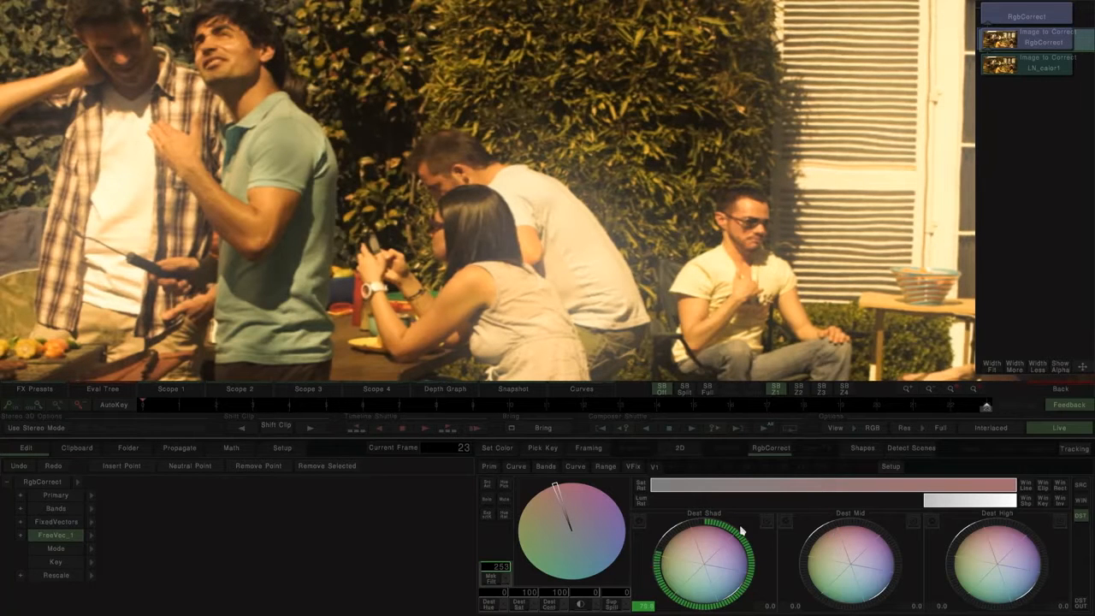
drag(494, 578, 422, 570)
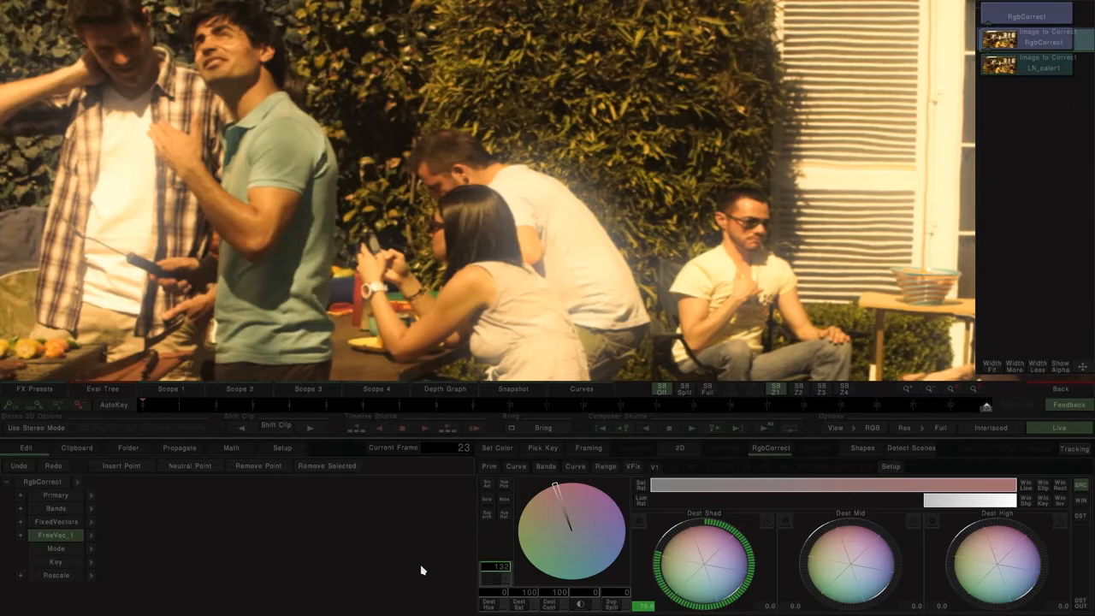
scroll(461, 270, down, 2)
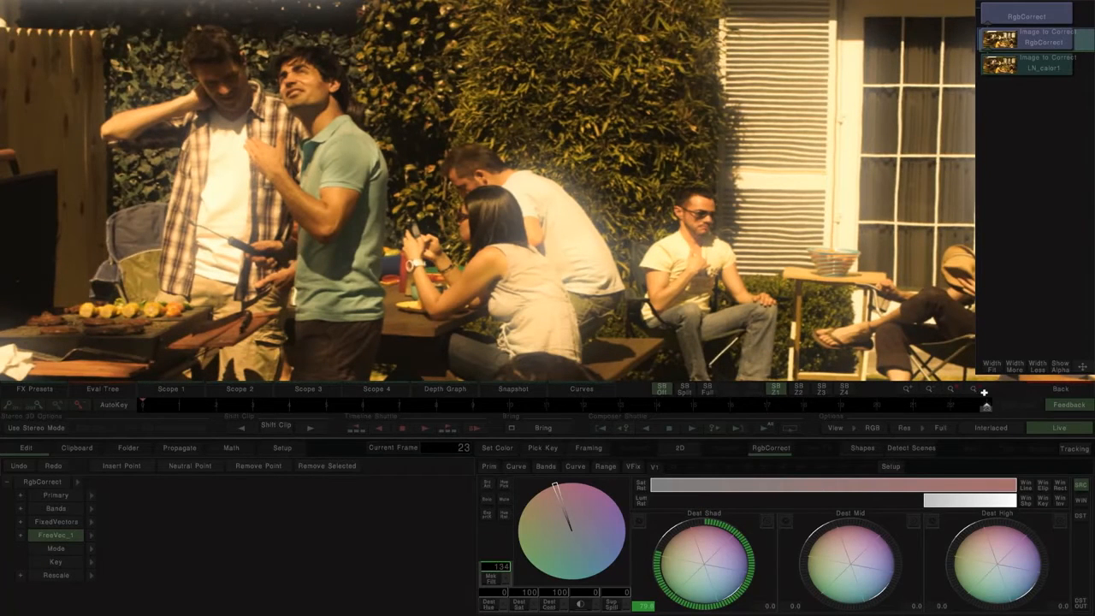
click(950, 389)
click(970, 391)
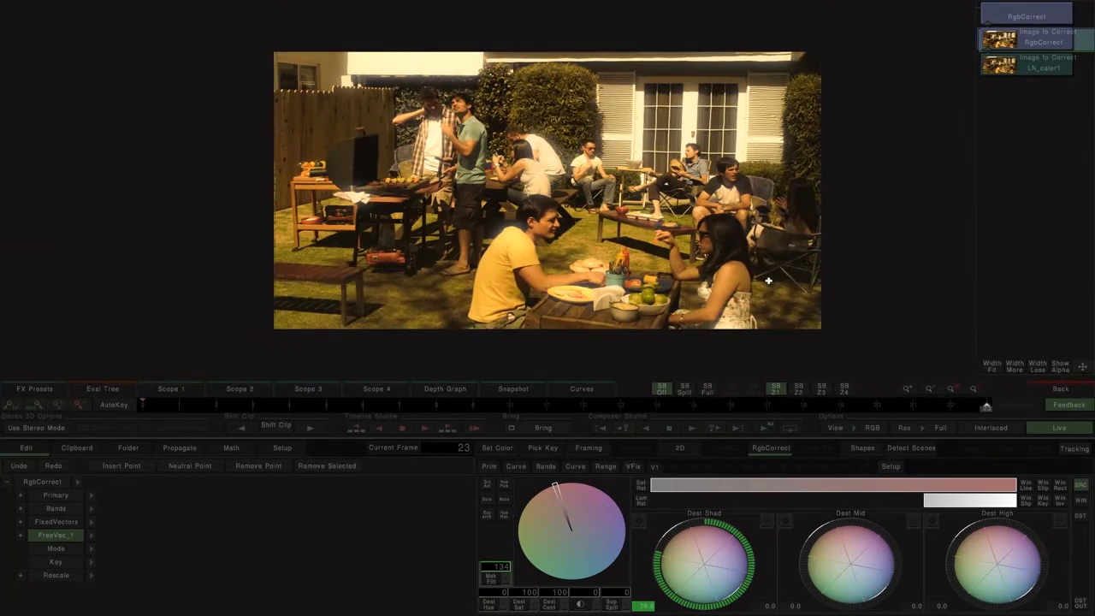
Step: Reset FreeVec_1 in the uppermost RgbCorrect and restrict its luminance range to the highlights
mouse_move(896, 403)
mouse_down()
mouse_move(643, 410)
mouse_move(476, 400)
mouse_move(989, 393)
mouse_up()
click(1040, 24)
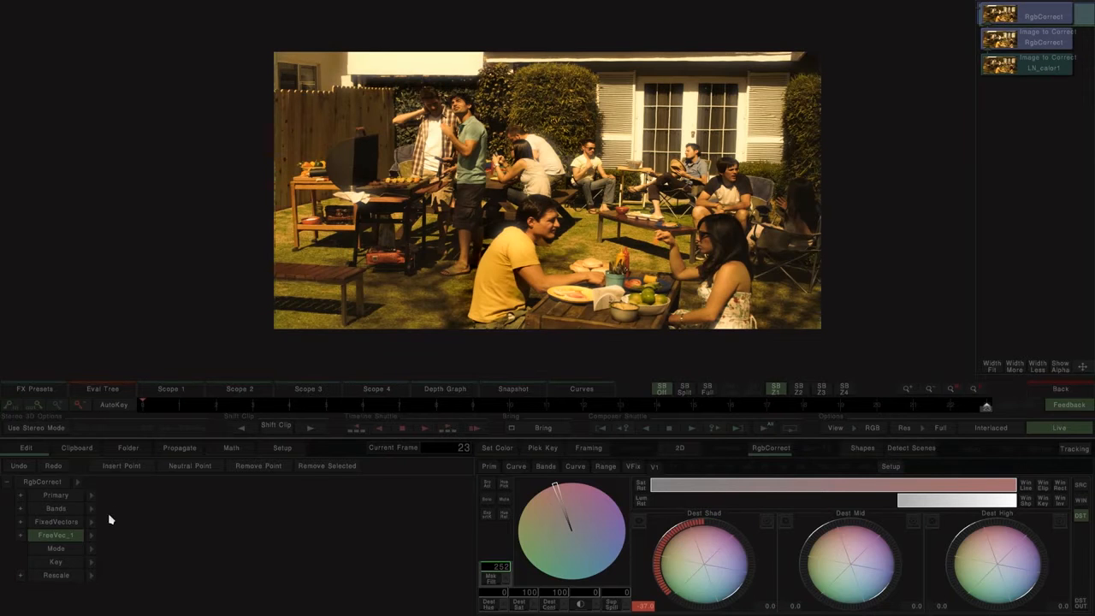
click(67, 539)
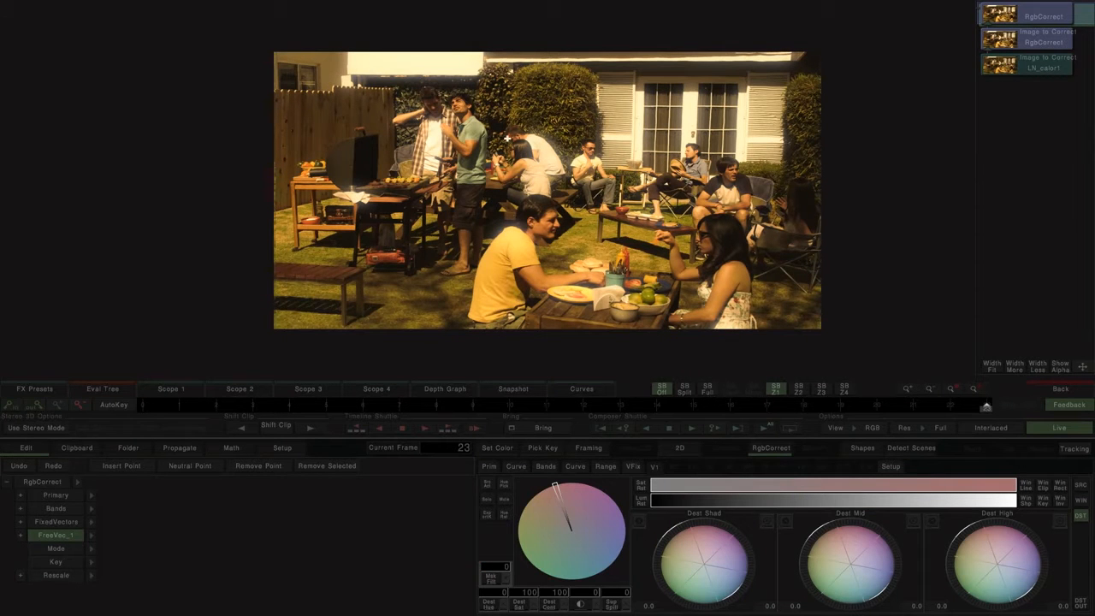
scroll(541, 167, up, 6)
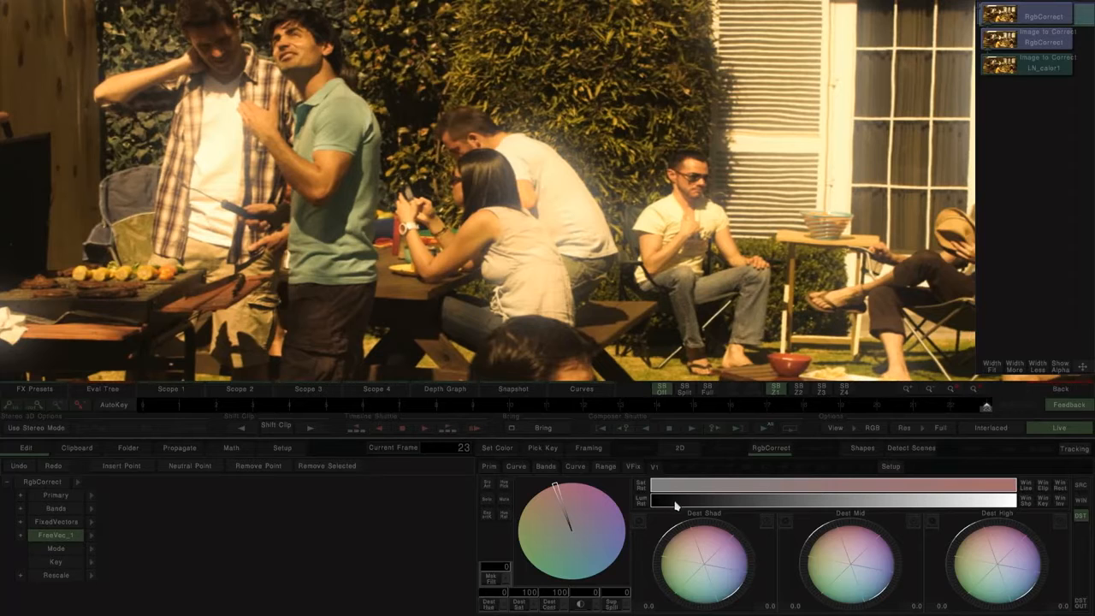
drag(658, 503, 921, 505)
Step: Soften this mask with a filter of 134 and lower Dest Shad to about -74, comparing with the source image
drag(490, 581, 566, 585)
drag(720, 535, 592, 532)
click(505, 501)
click(505, 500)
click(505, 501)
click(505, 501)
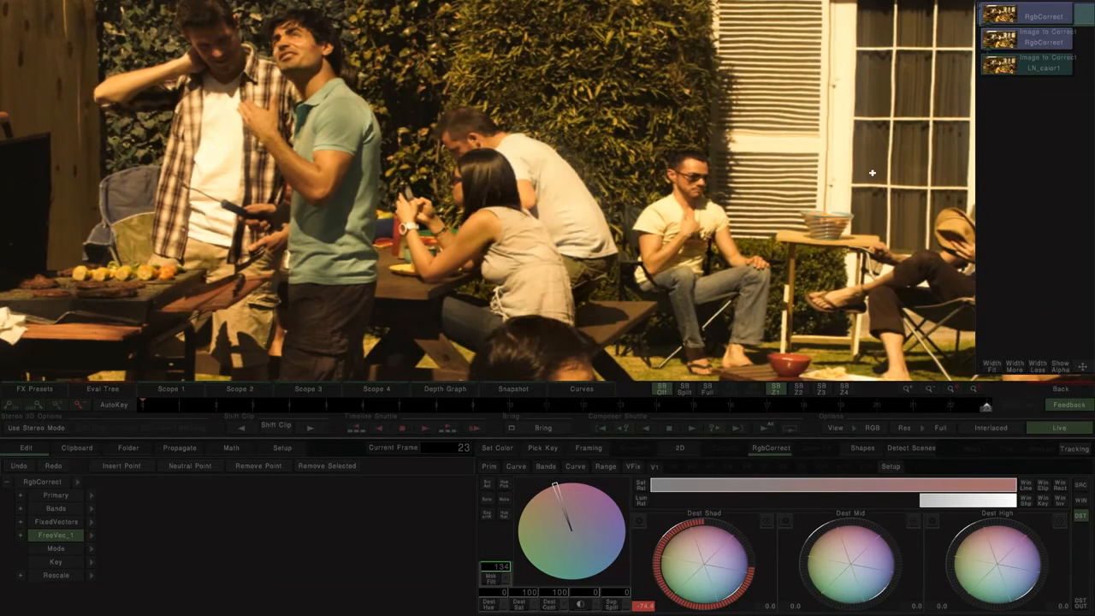
click(1033, 70)
click(1030, 10)
Step: Extend the luminance range slightly darker with a mask filter of 199, and slightly lower Dest Mid
drag(922, 500, 900, 501)
drag(495, 583, 538, 581)
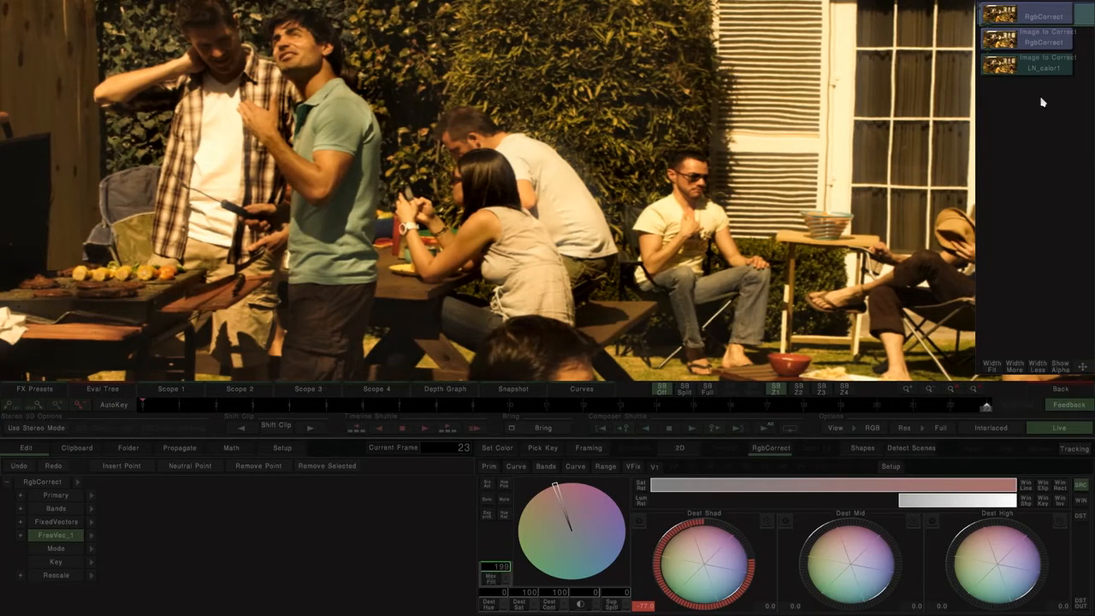
click(1034, 68)
click(1034, 15)
drag(855, 544, 835, 541)
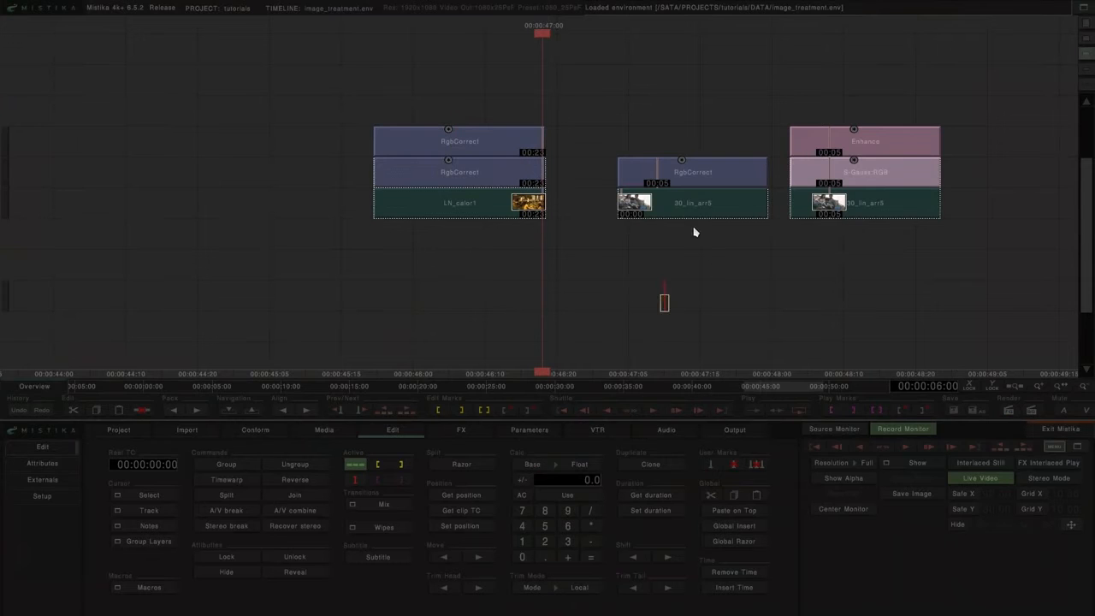
Step: Open the second clip's effect stack from the timeline and select its RgbCorrect with the couch scene framed
double_click(688, 205)
drag(721, 205, 487, 230)
scroll(616, 291, down, 4)
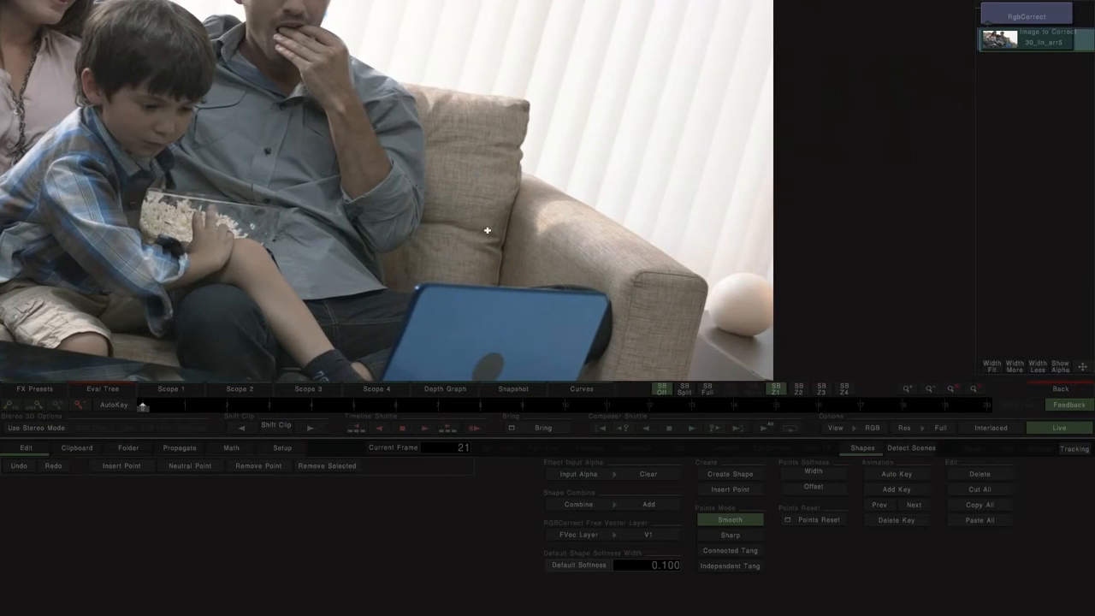
drag(385, 213, 683, 276)
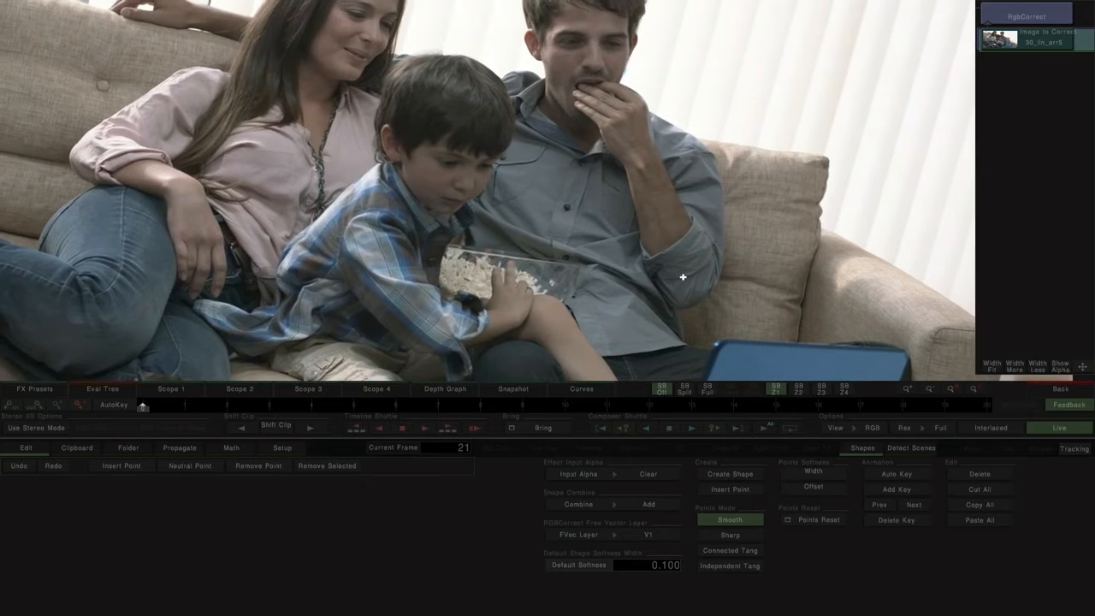
click(1045, 18)
drag(761, 141, 708, 195)
scroll(709, 195, down, 2)
drag(727, 242, 734, 216)
Step: Export the free vector key to alpha, extend its luminance range slightly darker, and return the viewer to RGB
click(873, 428)
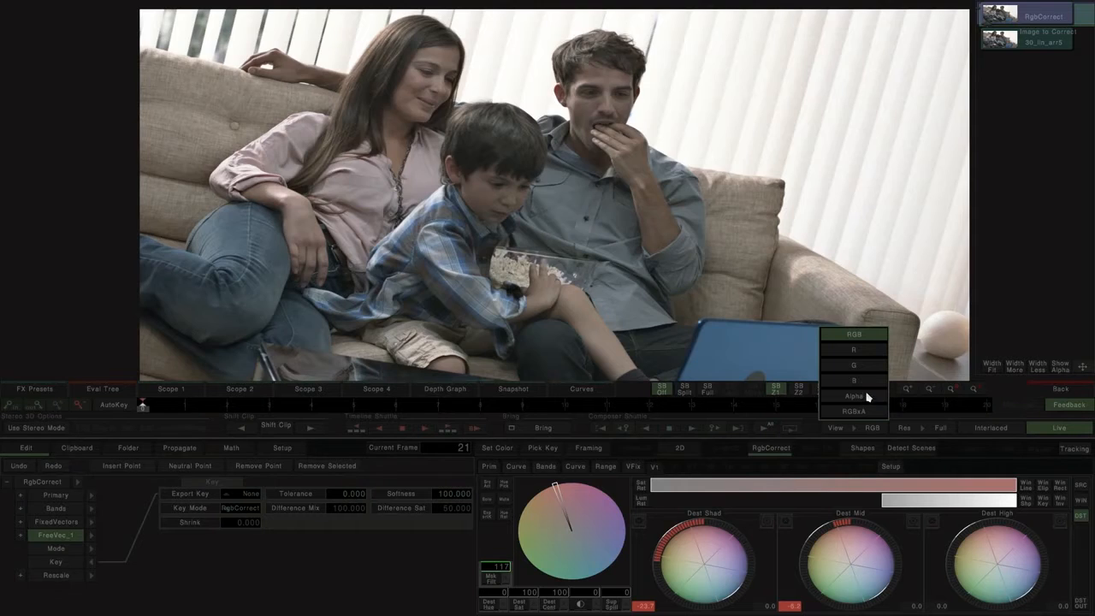
click(867, 397)
click(486, 516)
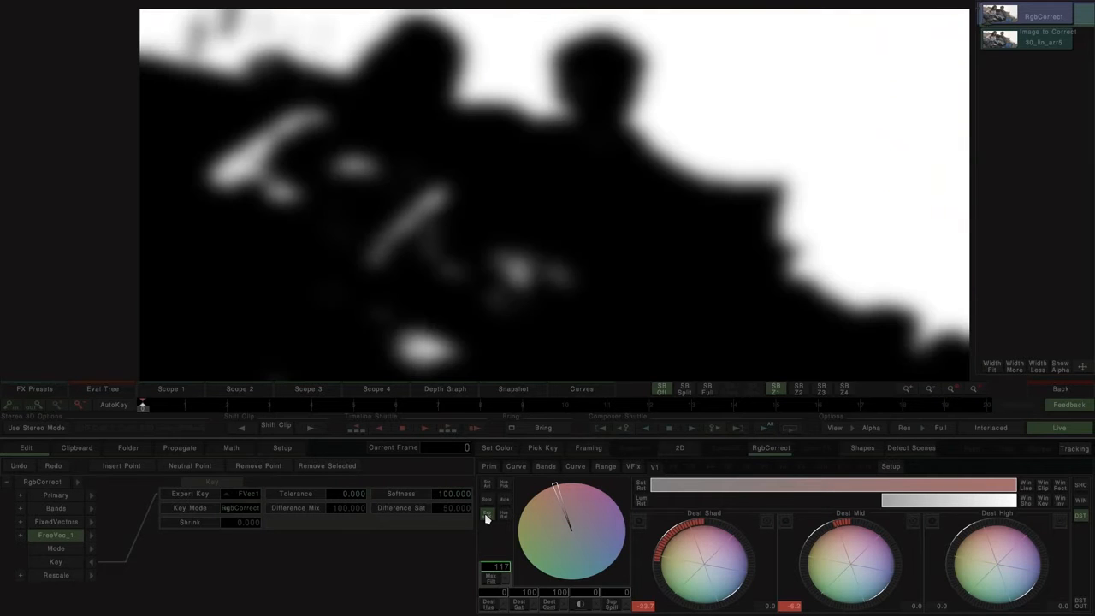
mouse_move(890, 501)
mouse_down()
mouse_move(908, 502)
mouse_move(877, 503)
mouse_up()
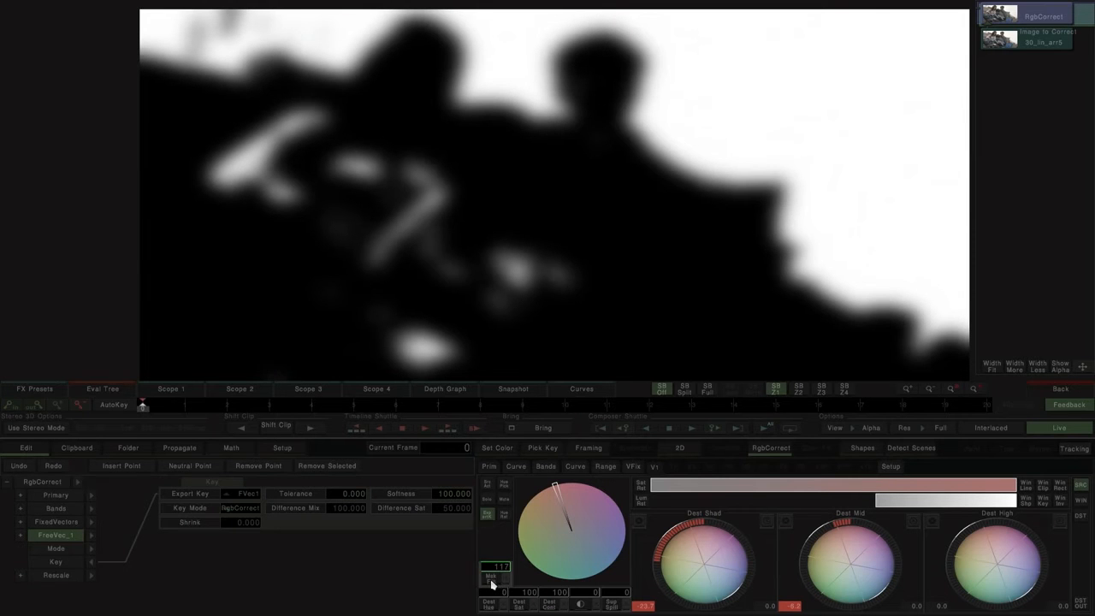
click(873, 428)
click(824, 347)
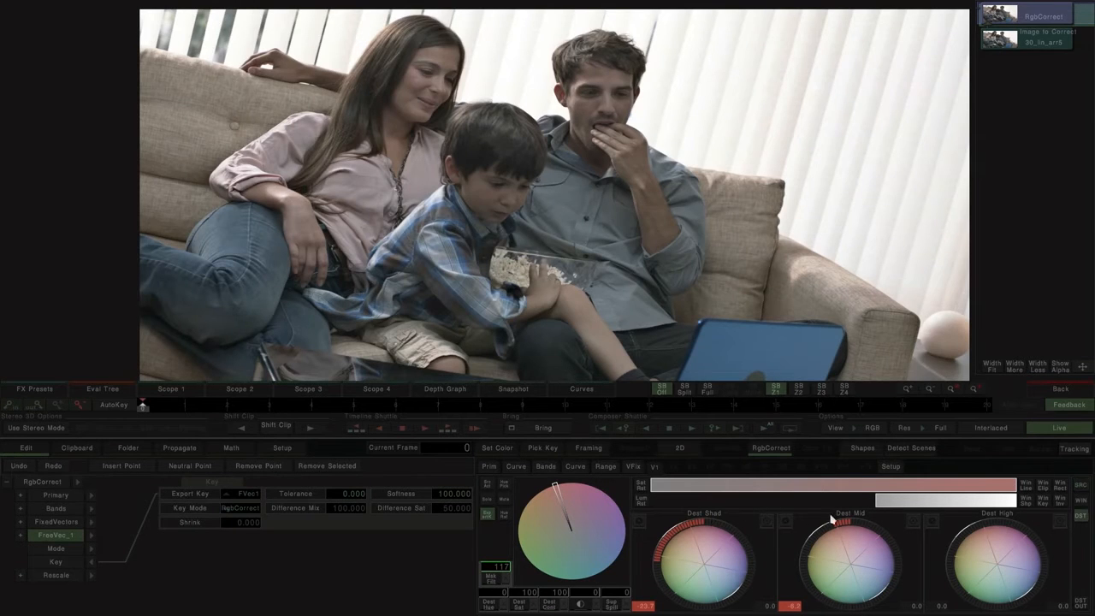
Step: Reset the Dest Mid level and lower Dest Shad to about -42, checking the couch arm and blinds up close
click(914, 522)
drag(716, 540, 679, 531)
drag(760, 291, 478, 180)
scroll(477, 180, up, 1)
scroll(552, 204, up, 4)
drag(959, 190, 352, 208)
scroll(353, 208, up, 1)
drag(693, 557, 656, 531)
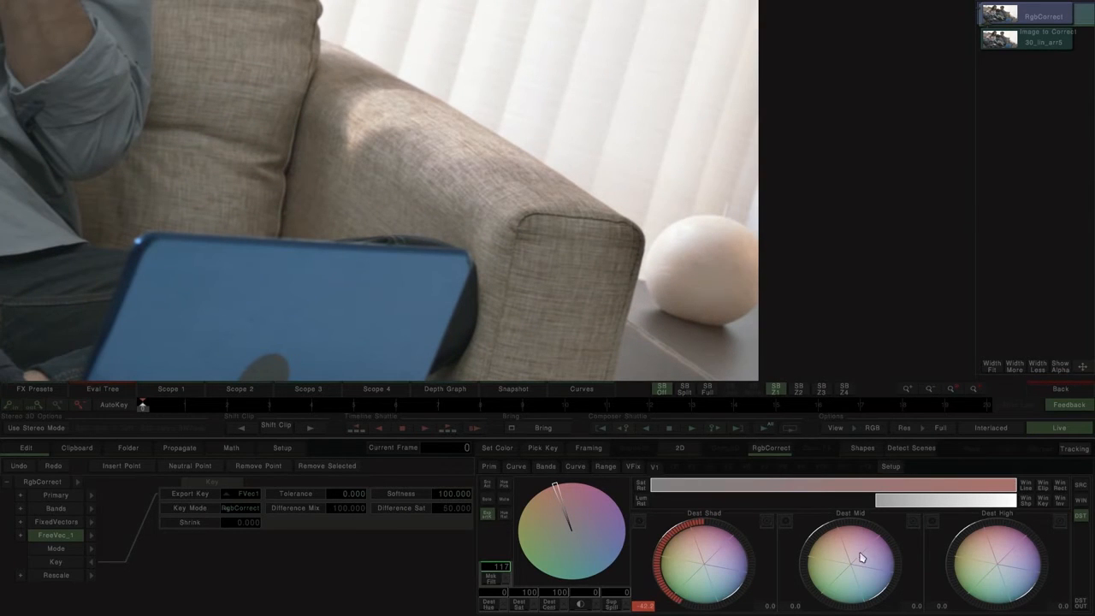
Step: Lower Dest Mid to about -8 and compare the RgbCorrect result with the source clip
drag(858, 543, 843, 541)
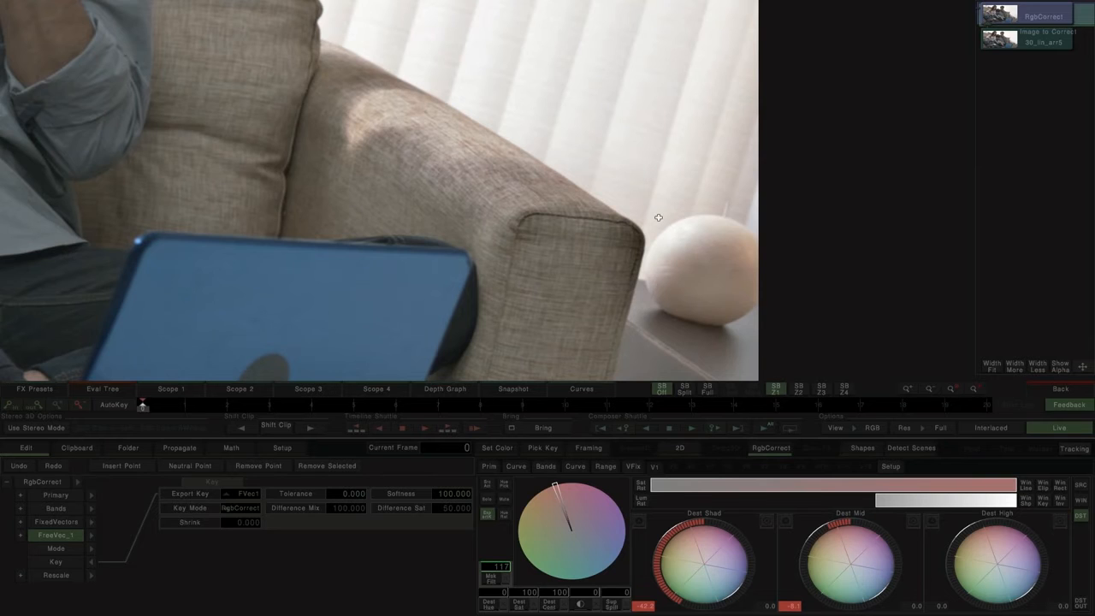
scroll(658, 217, down, 5)
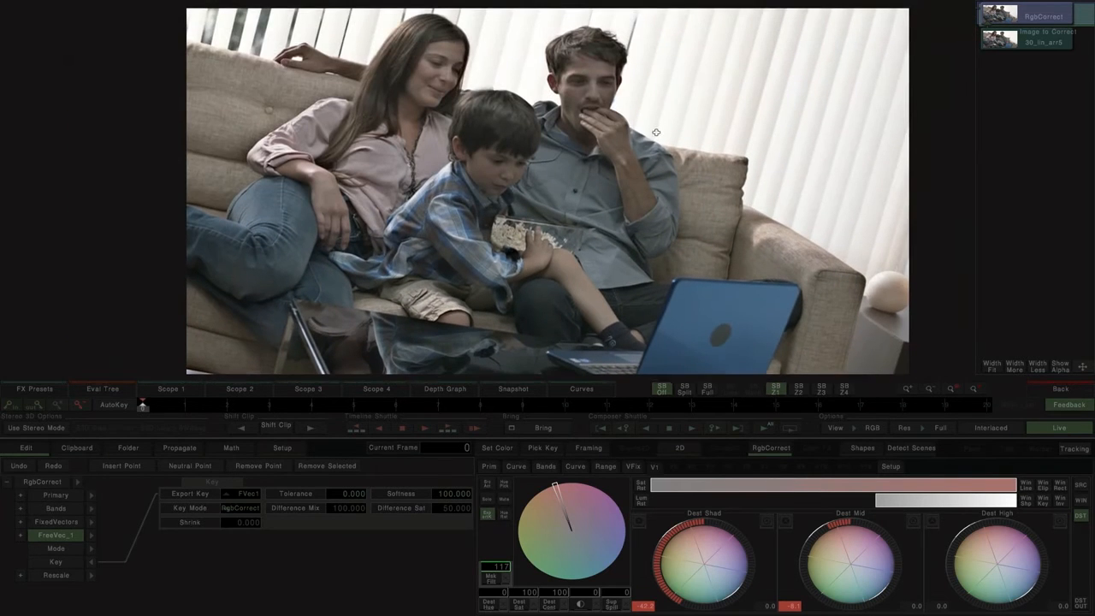
drag(656, 133, 655, 140)
click(1018, 41)
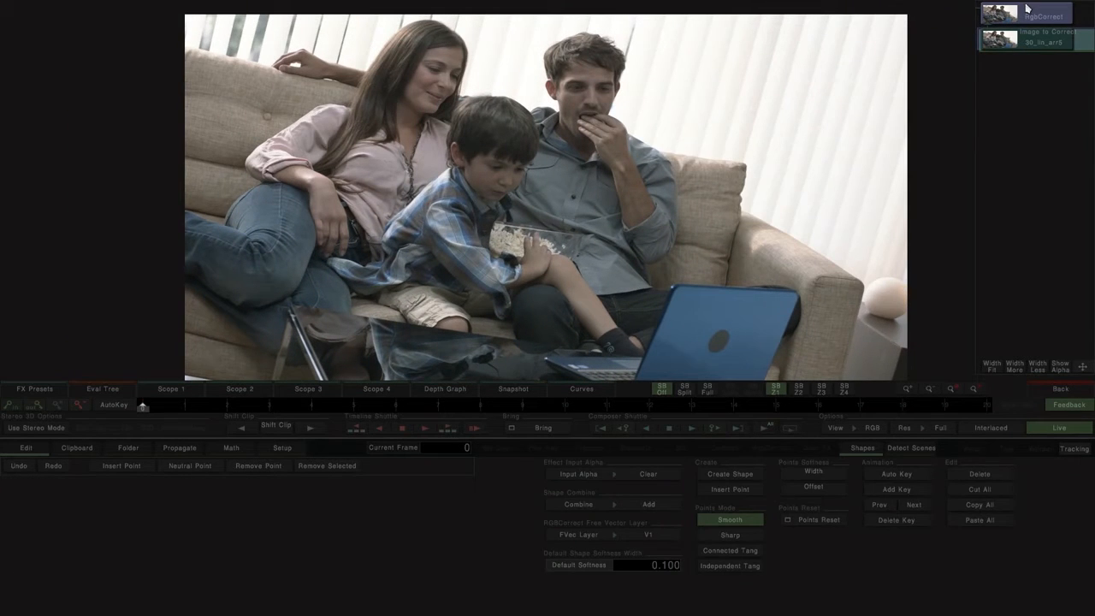
click(1029, 16)
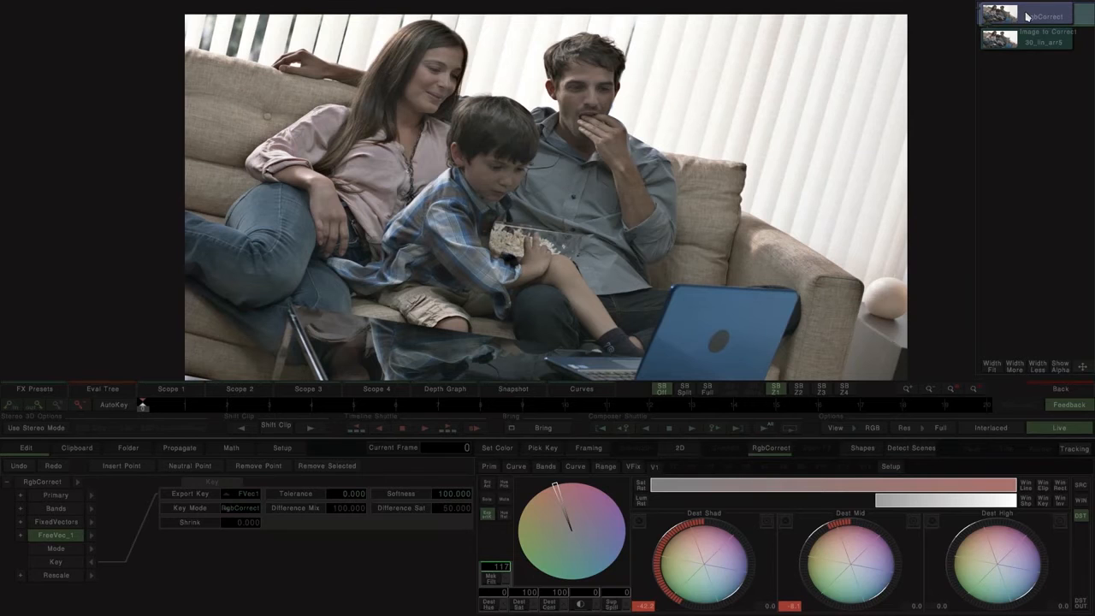
Step: Open the third clip's effect stack from the timeline and compare its S-Gauss RGB sharpening with the source
click(1063, 388)
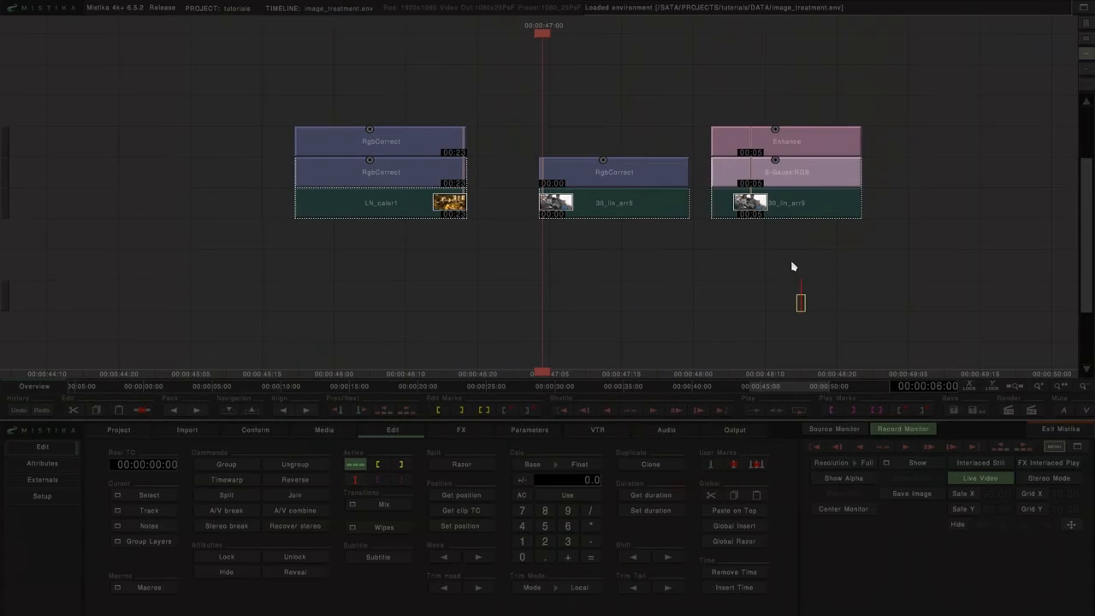
double_click(789, 202)
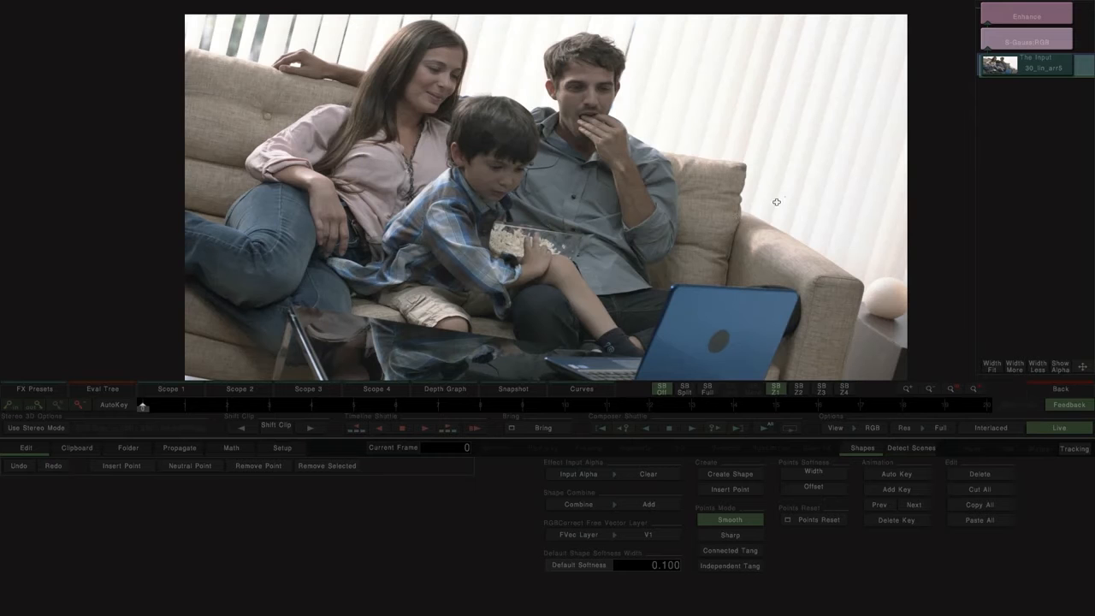
click(1016, 43)
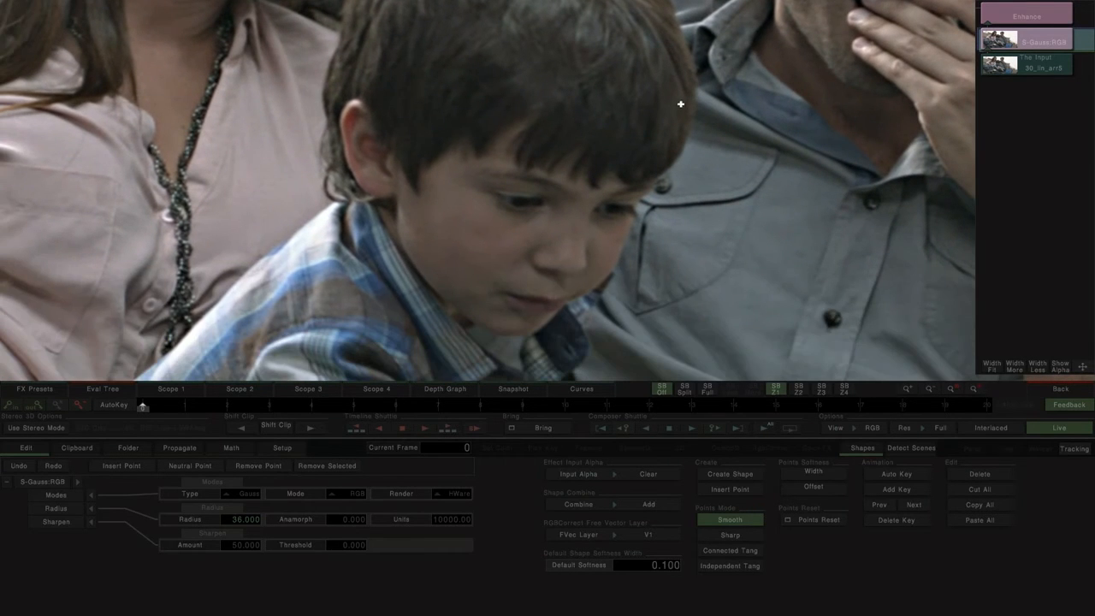
click(1023, 67)
click(1031, 47)
Step: Group the third clip with its S-Gauss RGB effect, and compare the grouped result with the Enhance effect
click(1050, 391)
drag(715, 178, 630, 200)
key(ctrl+g)
double_click(640, 144)
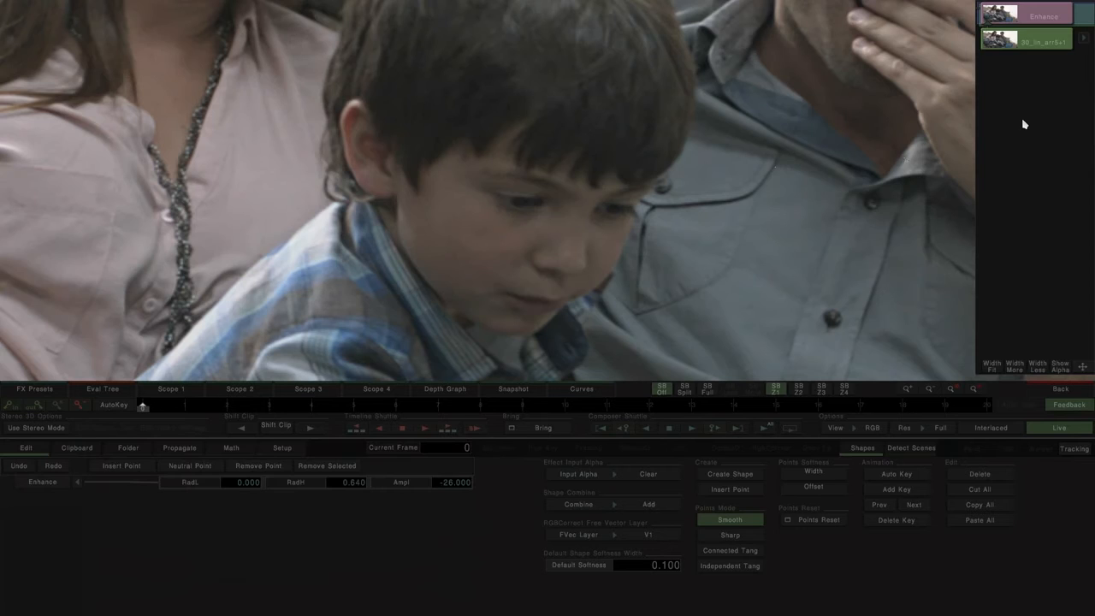
click(1020, 39)
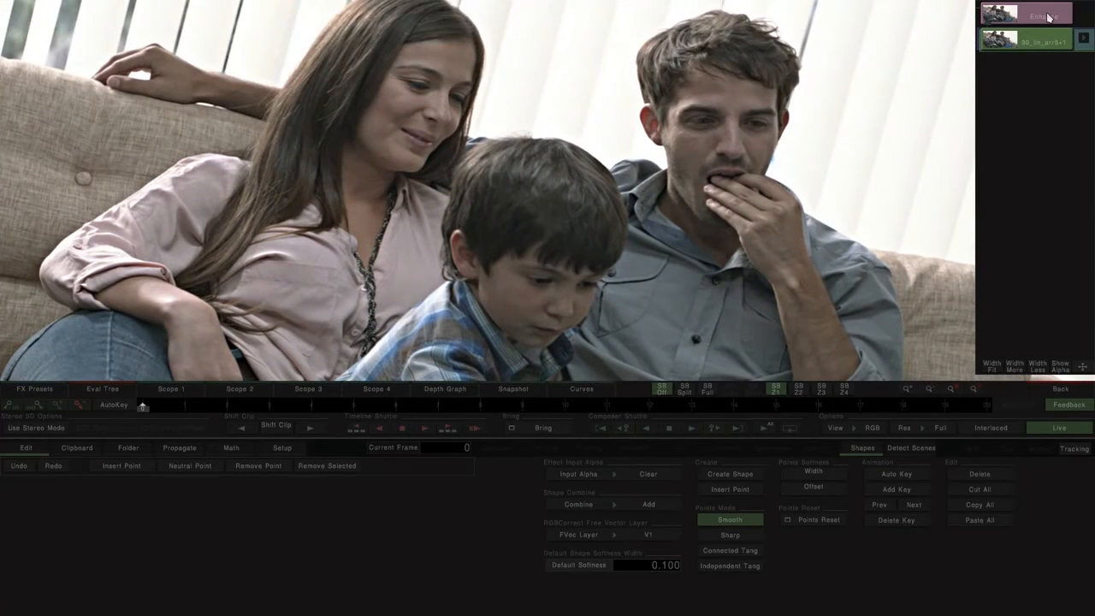
click(1050, 16)
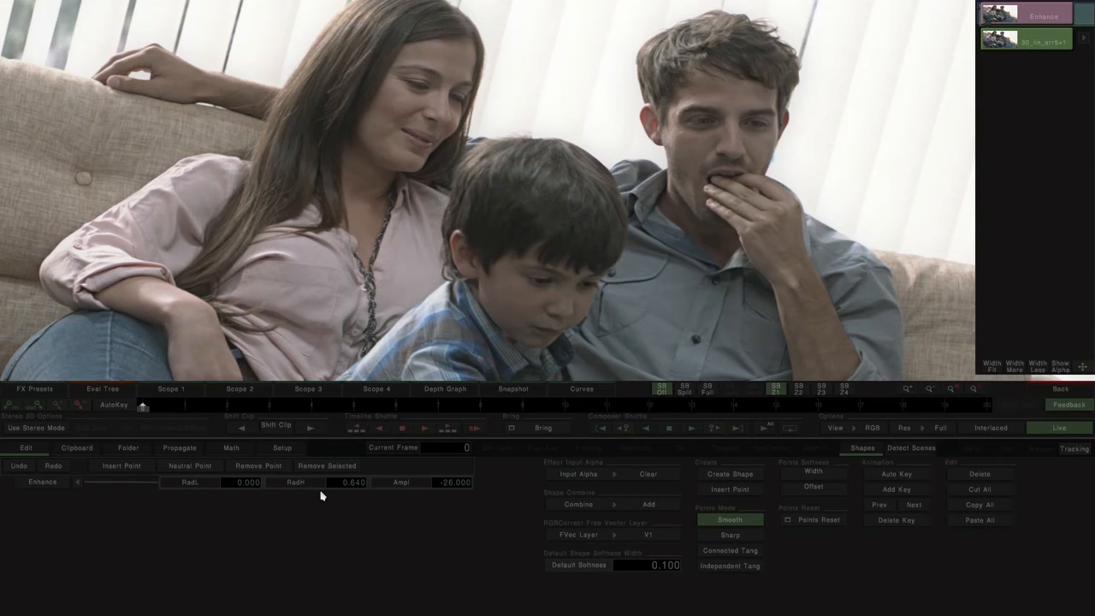
Step: Push the Enhance effect's Ampl to 100 to exaggerate the detail, and reset it to 0
click(426, 490)
double_click(414, 489)
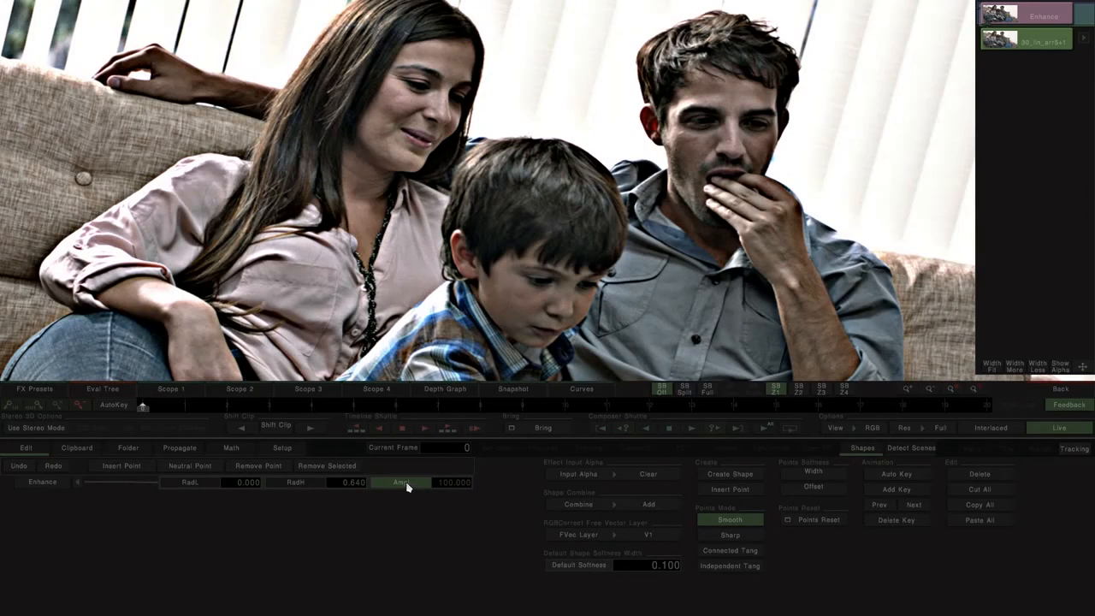
click(334, 485)
click(441, 486)
text(0)
key(Return)
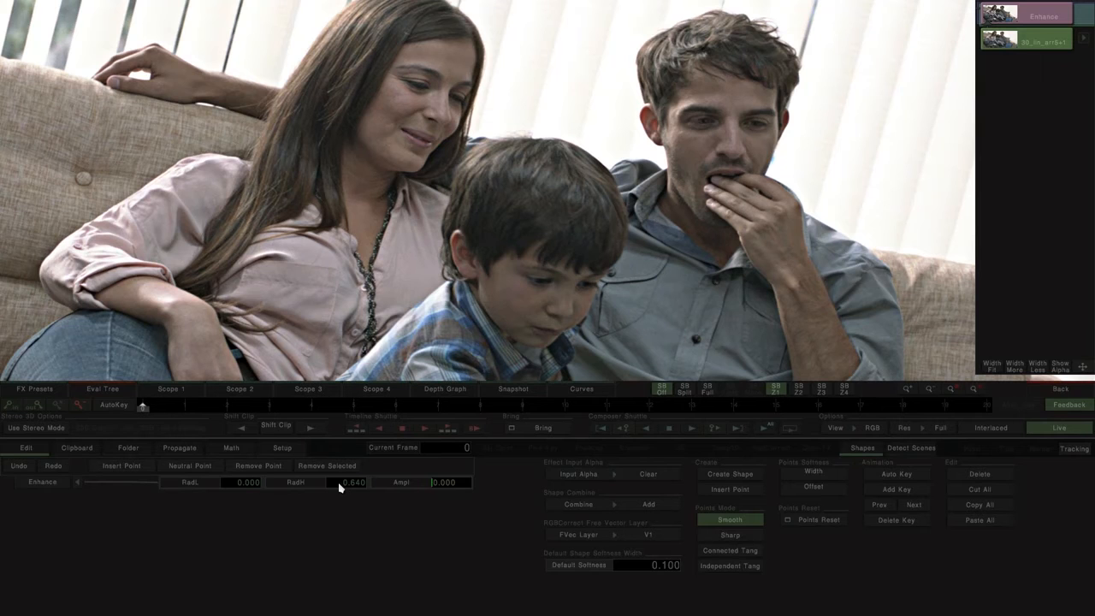
Step: Set the Enhance RadH to 0.5 and lower Ampl to -18, checking the softening on the boy's face up close
drag(309, 486, 344, 488)
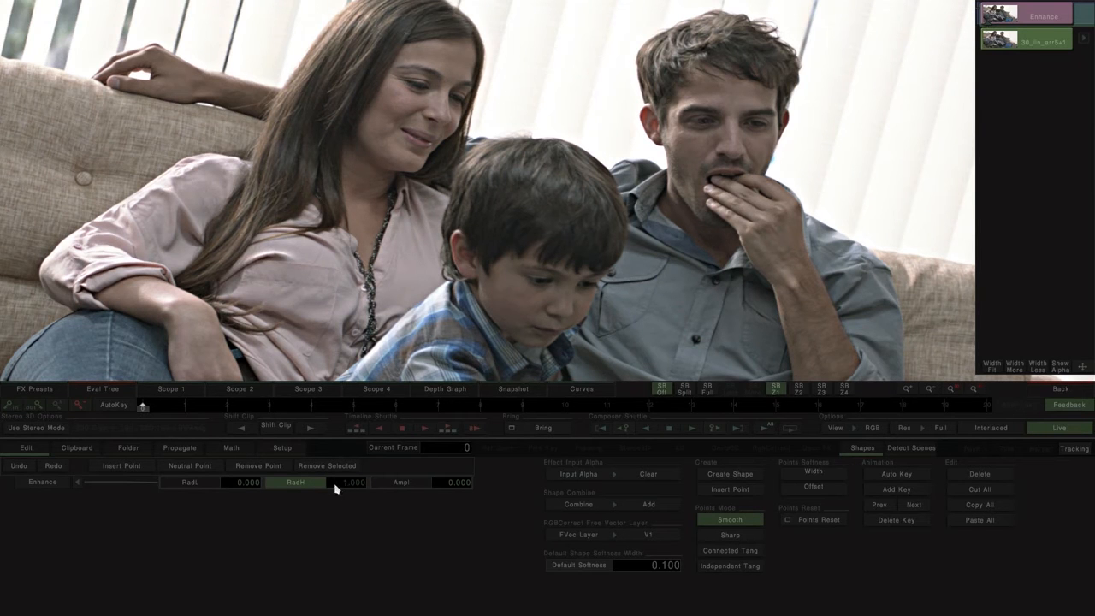
click(337, 487)
scroll(506, 232, up, 8)
drag(482, 254, 574, 37)
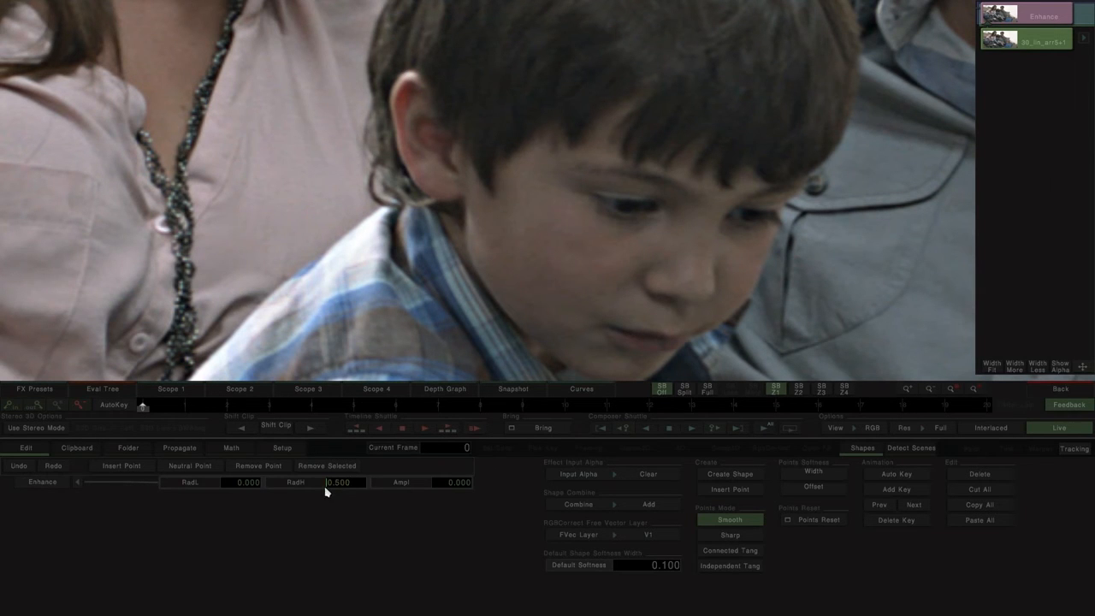
drag(446, 485, 608, 485)
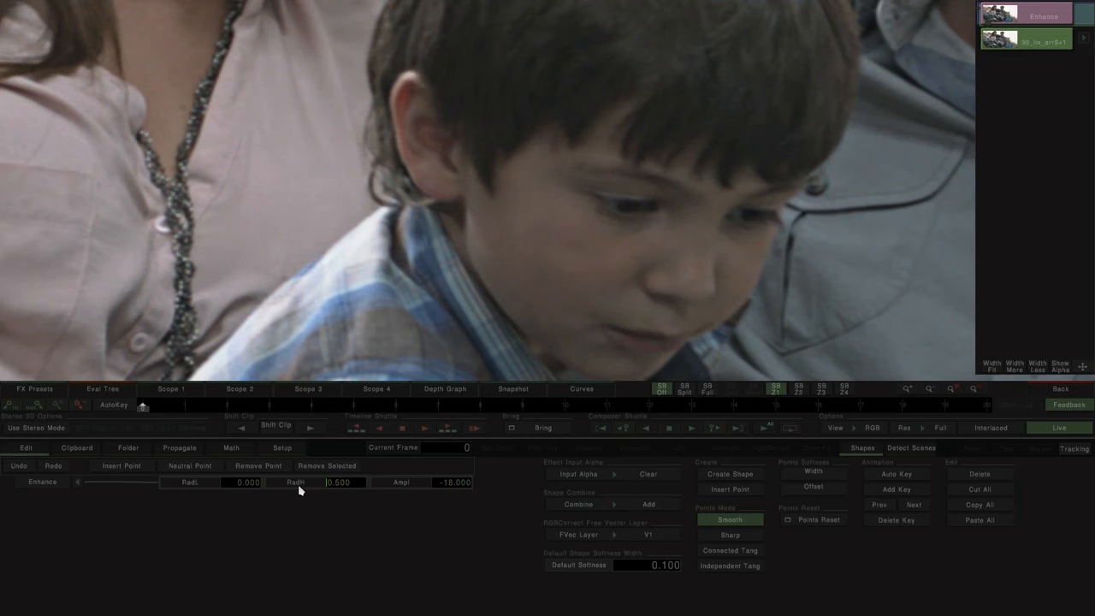
Step: Raise RadH to 0.89 and inspect the smoothing on the boy's hair and the man's face
drag(505, 482, 425, 480)
drag(613, 140, 514, 327)
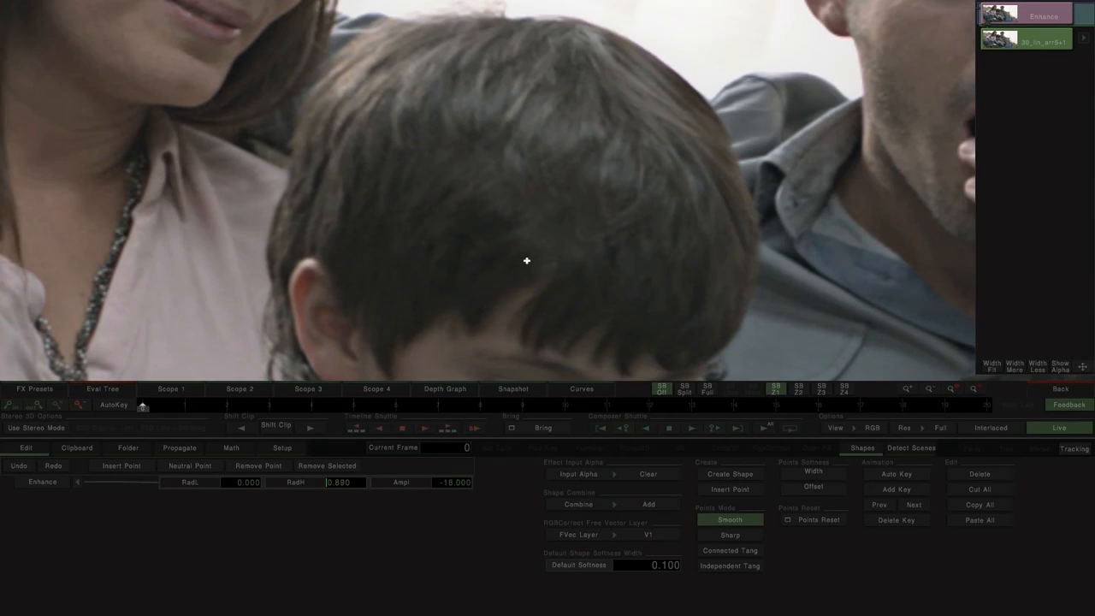
scroll(666, 201, down, 2)
drag(813, 147, 426, 257)
drag(539, 222, 587, 261)
Step: Lower Ampl to -22.2 and compare the Enhance result with the source clip on the man's face
click(447, 485)
drag(310, 484, 202, 476)
click(1061, 39)
click(1059, 22)
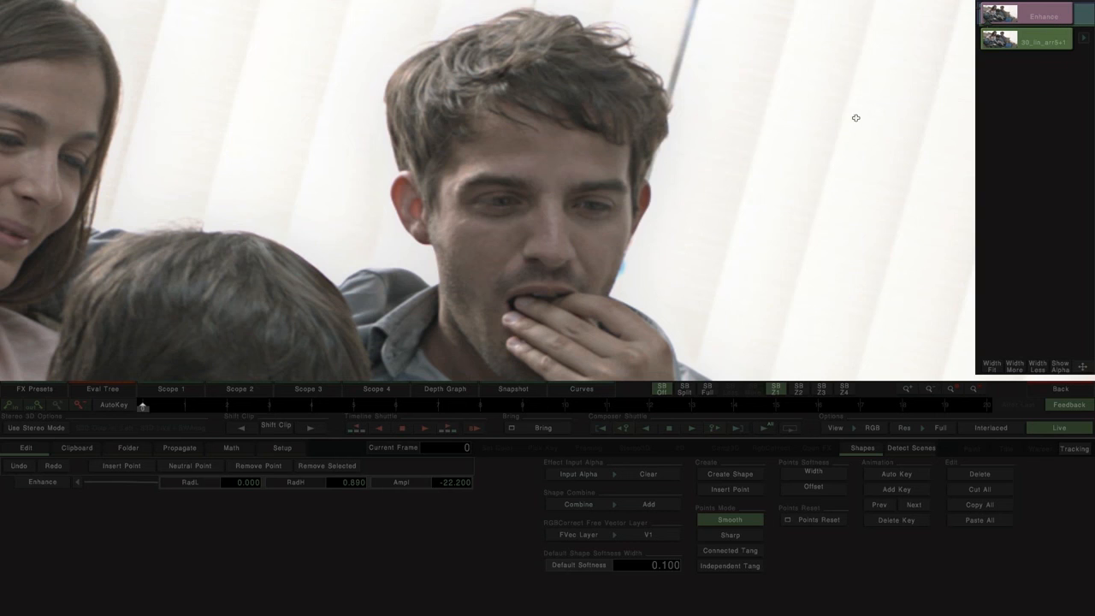
Step: Compare the Enhance result with the source clip across the full frame, and examine the legs and table reflections up close
scroll(769, 178, down, 4)
drag(742, 213, 760, 161)
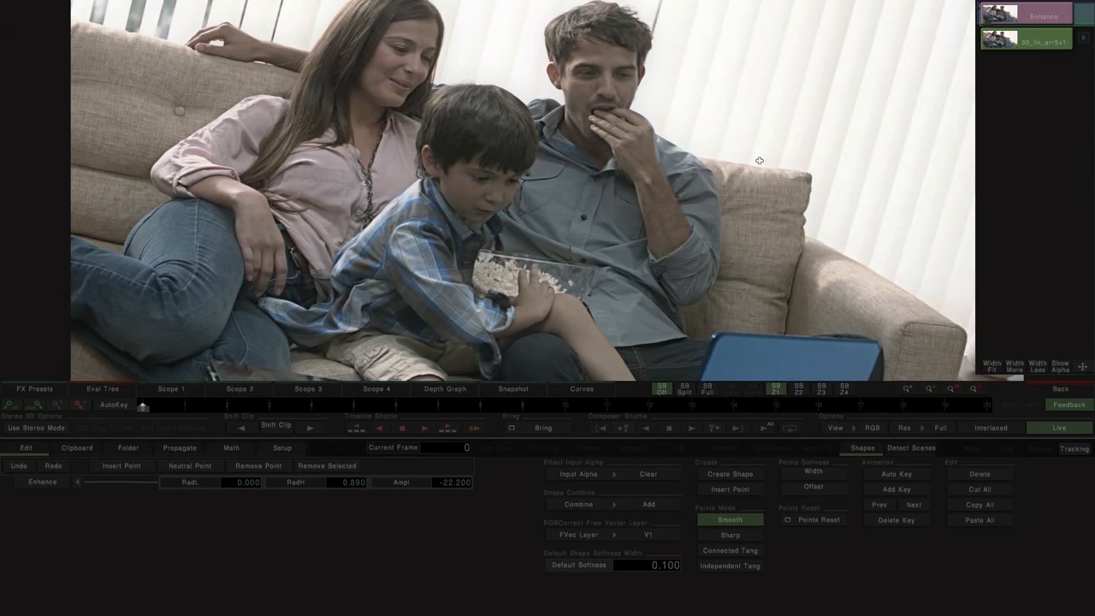
click(1043, 49)
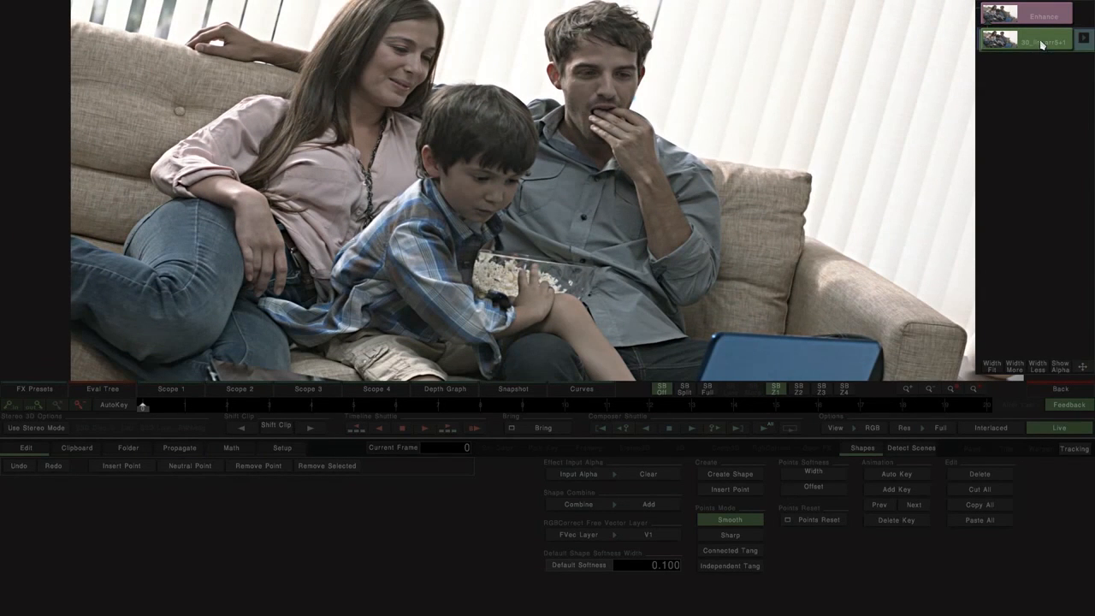
drag(835, 209, 780, 119)
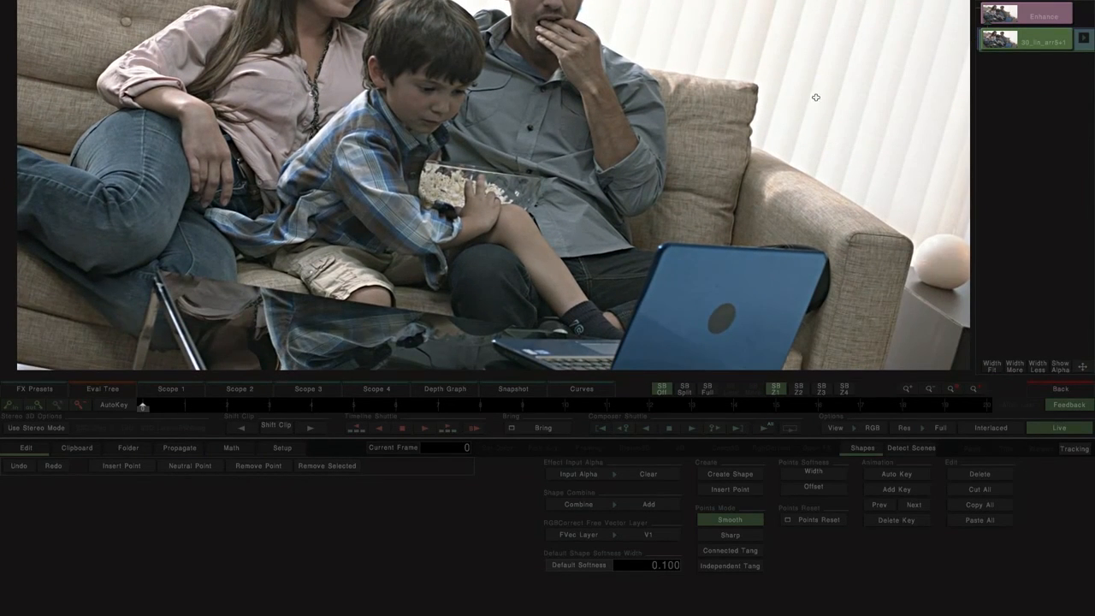
click(1026, 22)
drag(478, 278, 523, 176)
scroll(523, 177, up, 1)
scroll(523, 176, up, 3)
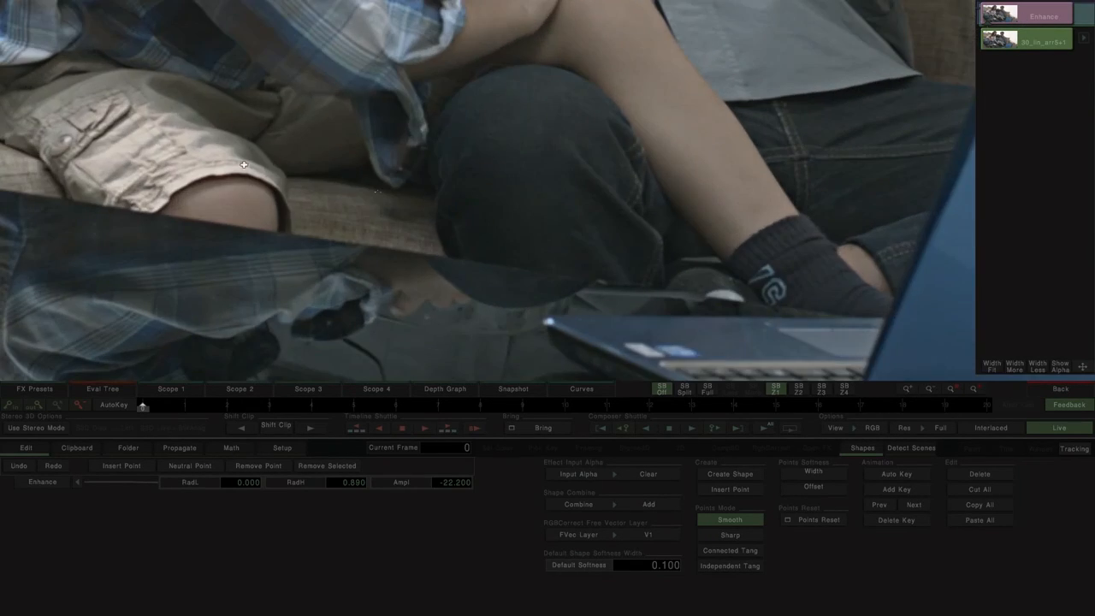